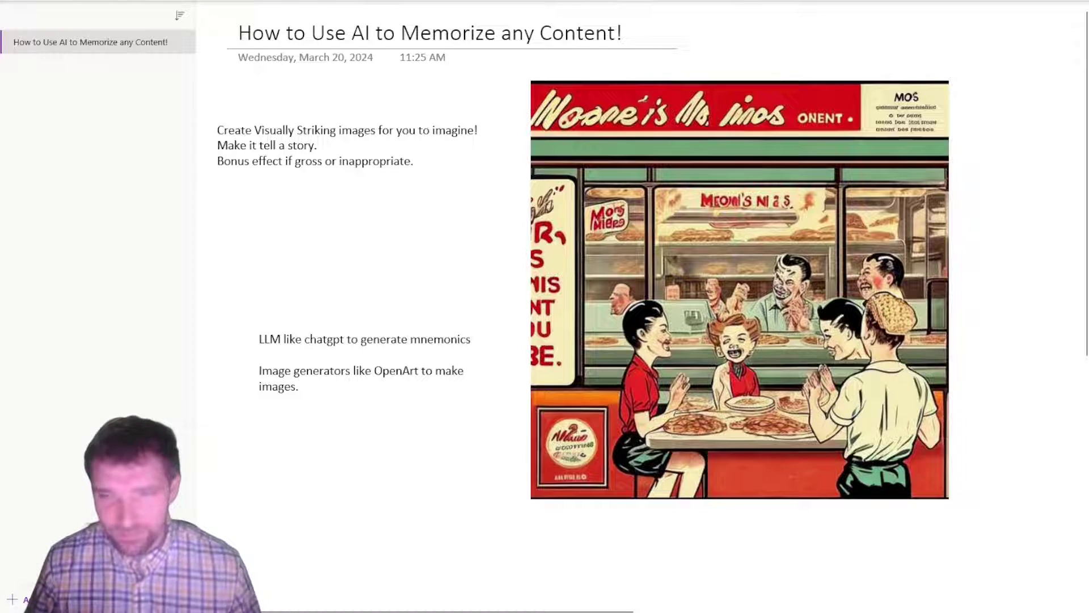
Leave the diner image and switch over to the ChatGPT orbital mnemonic conversation
click(899, 275)
click(994, 233)
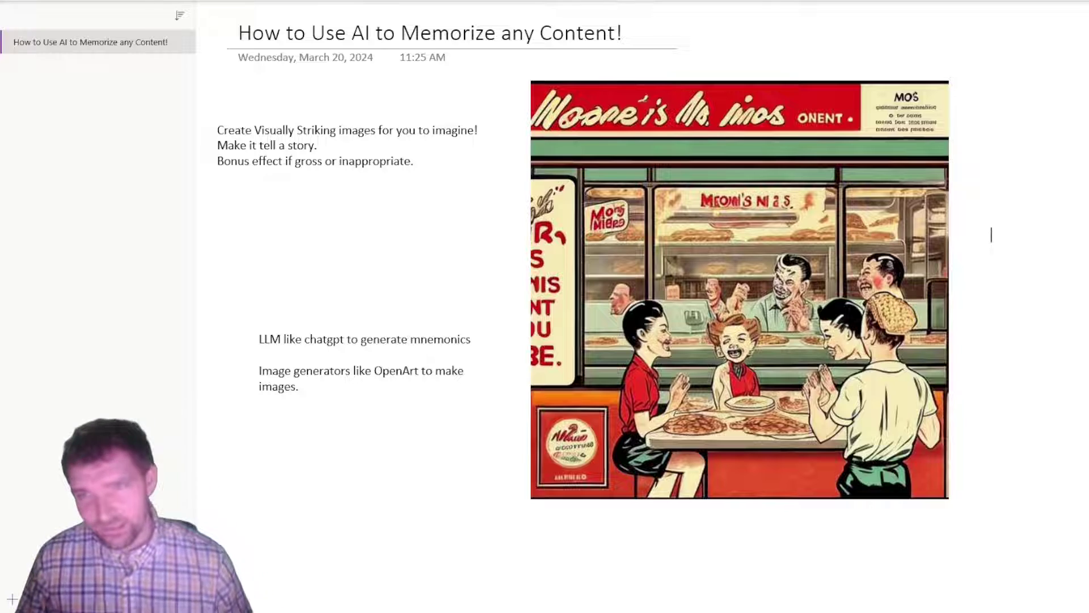
key(alt+Tab)
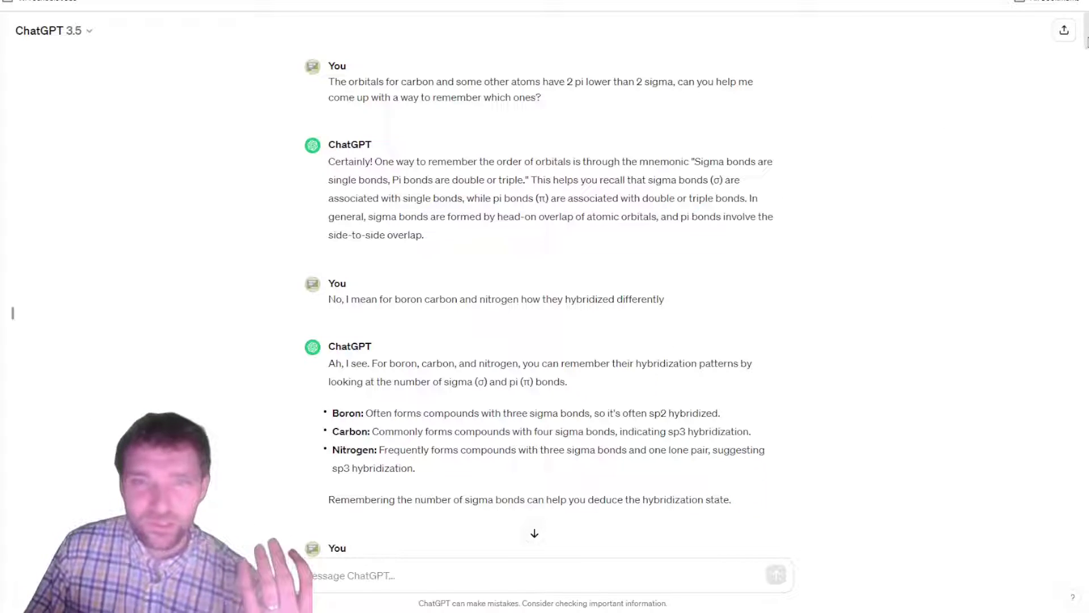
Read from the 'Bake Cherry Pies' answer down to the ten alternative B, C, N mnemonics
scroll(1087, 40, down, 5)
scroll(1087, 34, up, 6)
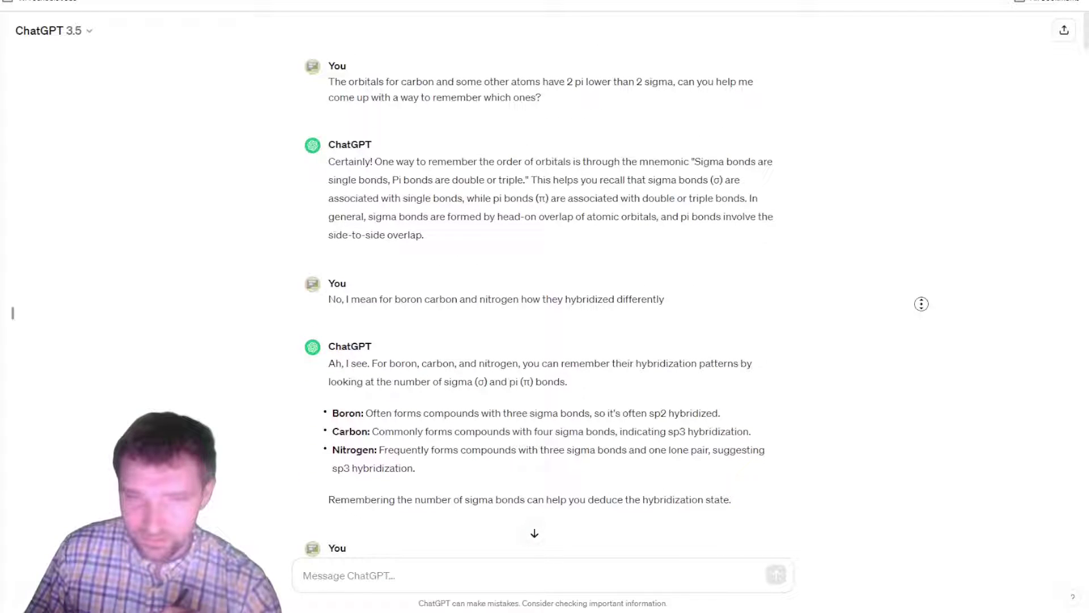
scroll(915, 334, down, 2)
scroll(913, 351, down, 2)
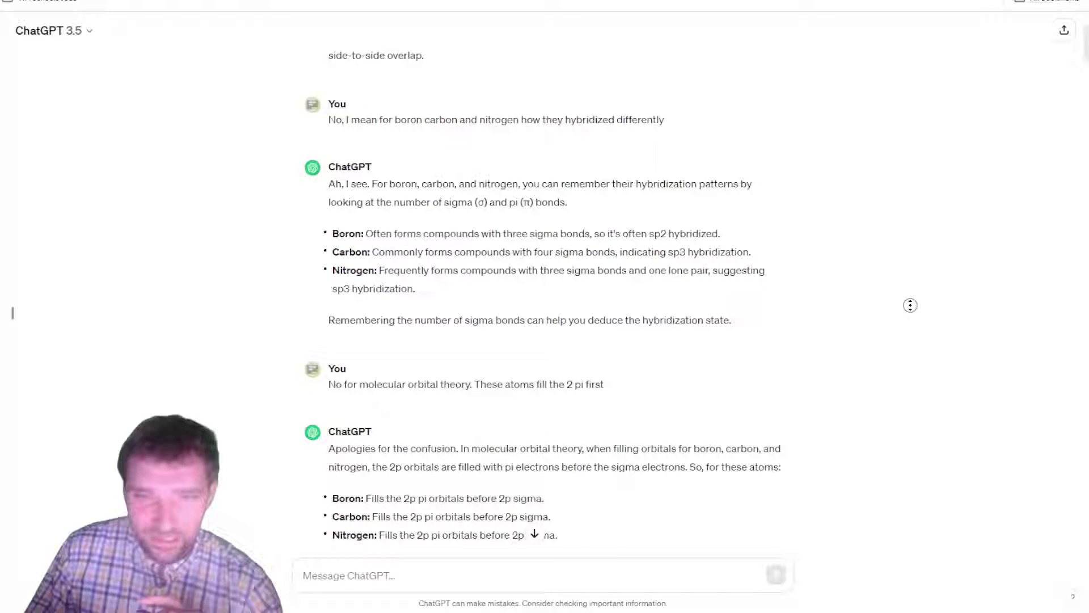
scroll(919, 329, down, 1)
scroll(926, 351, down, 6)
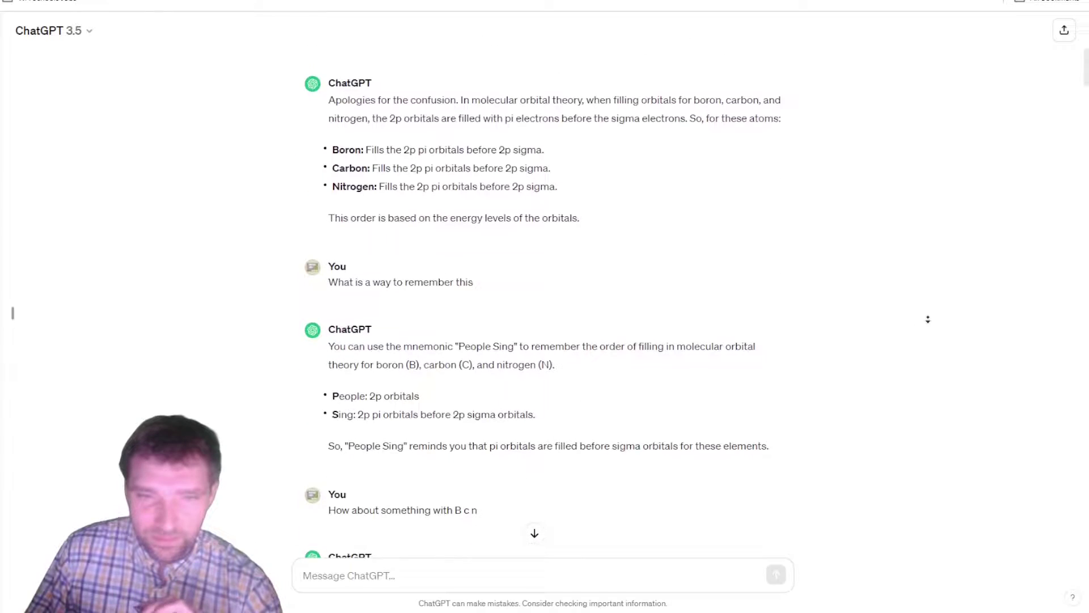
scroll(940, 333, down, 2)
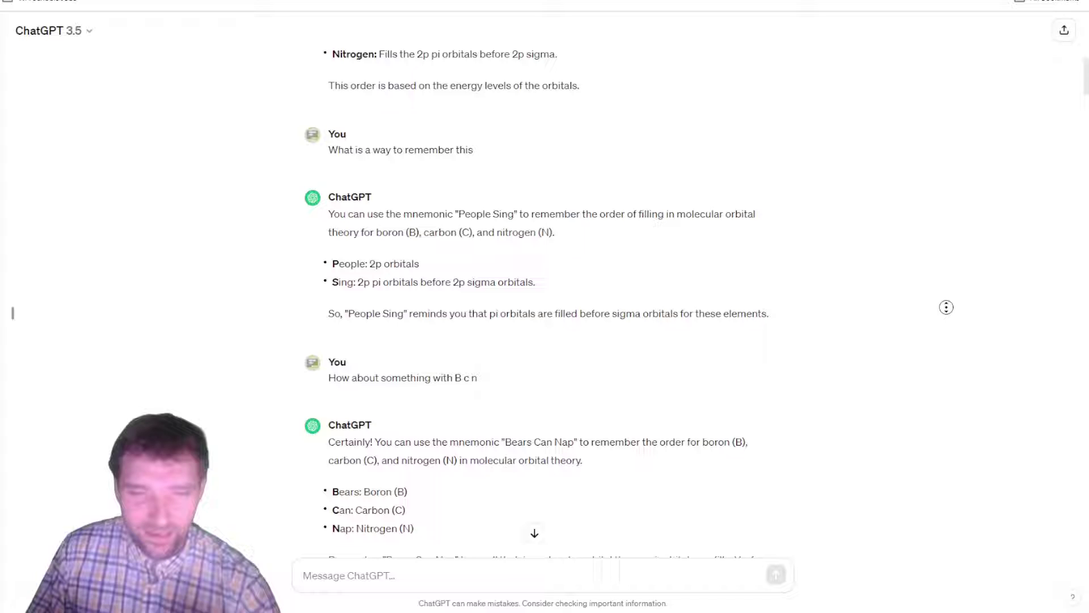
scroll(946, 318, down, 3)
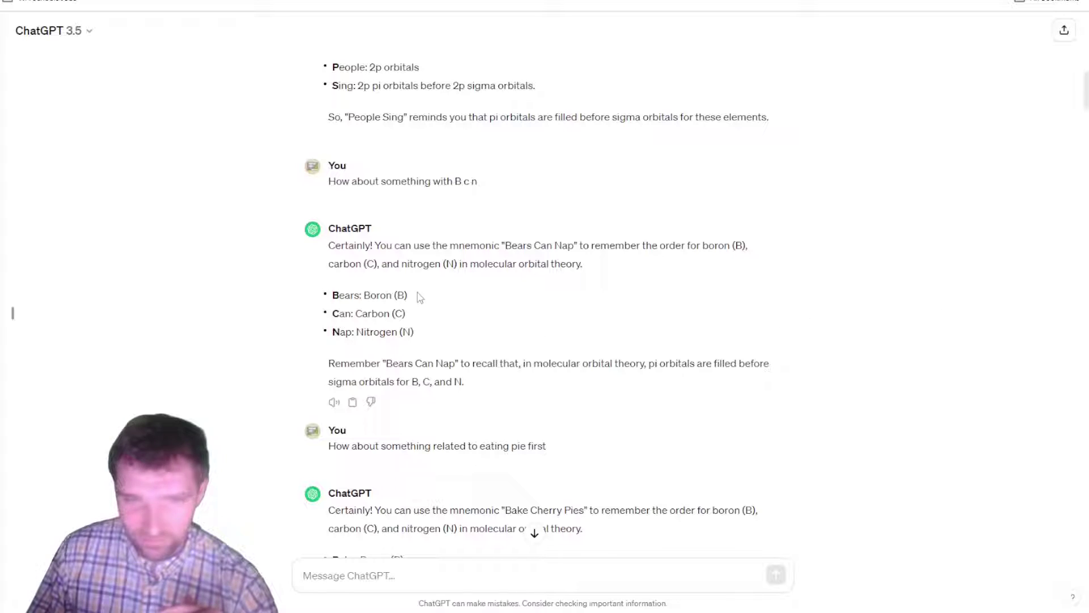
middle_click(902, 301)
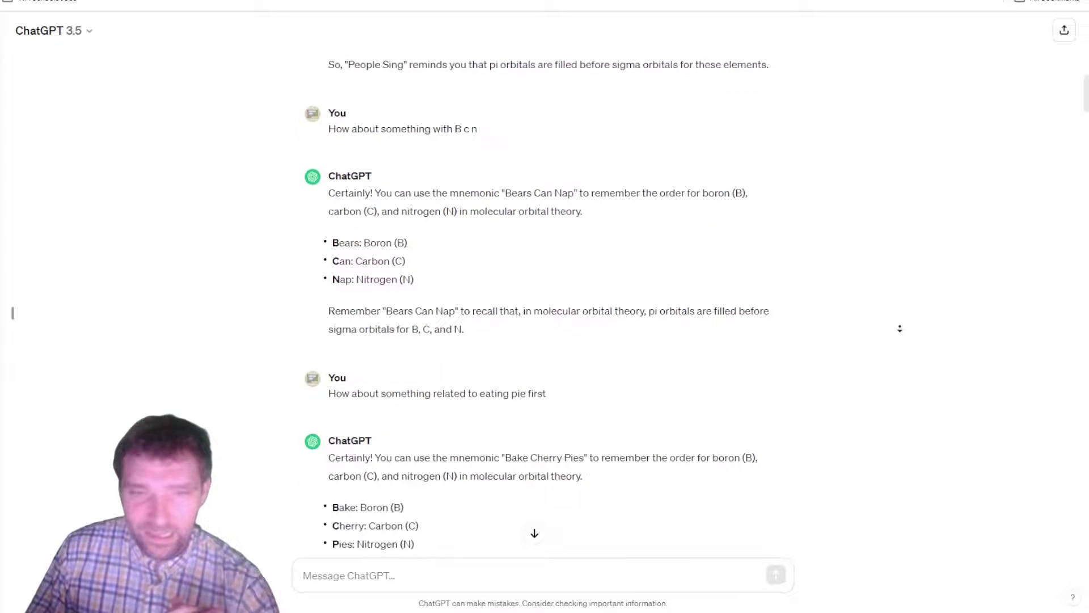
click(747, 282)
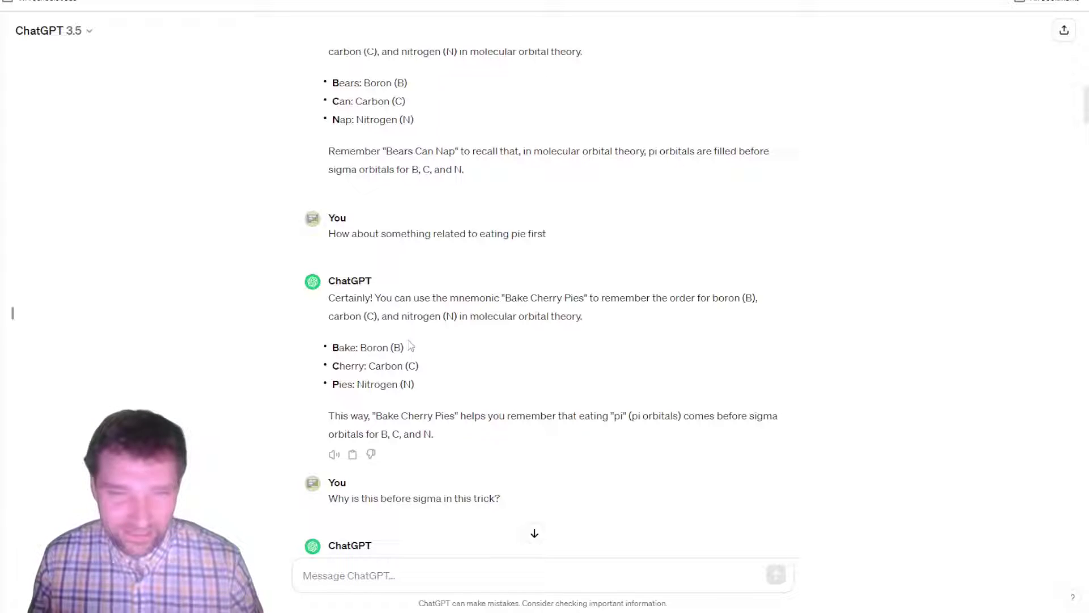
middle_click(914, 306)
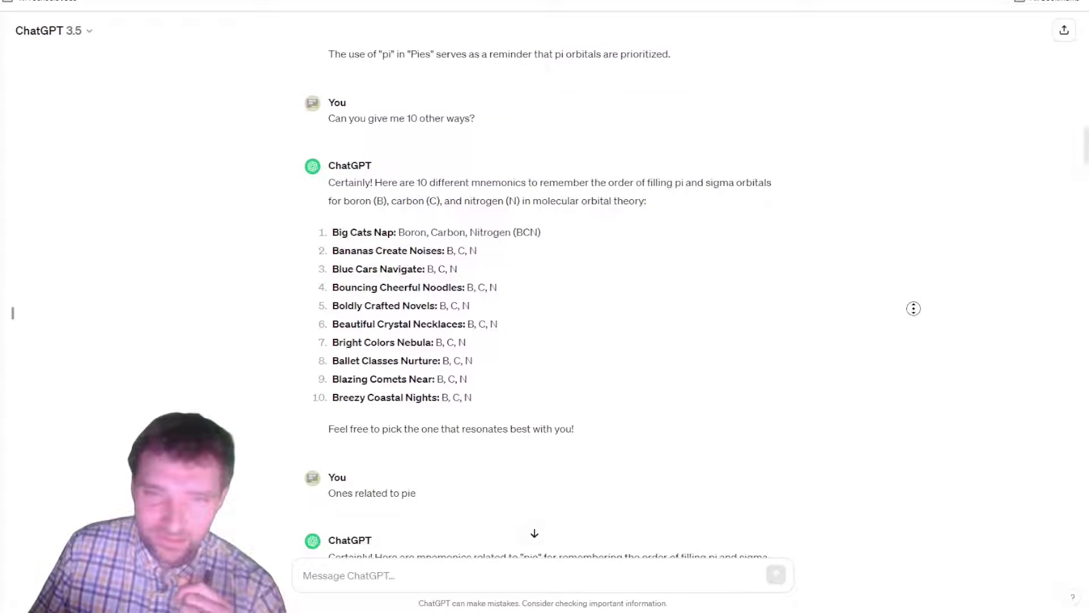
middle_click(916, 314)
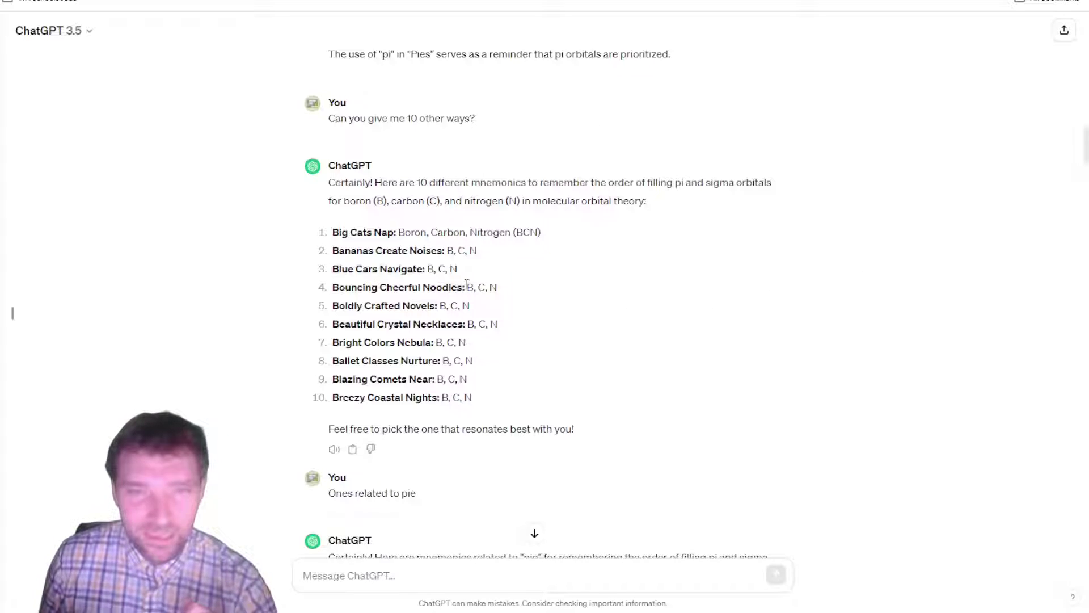
middle_click(961, 307)
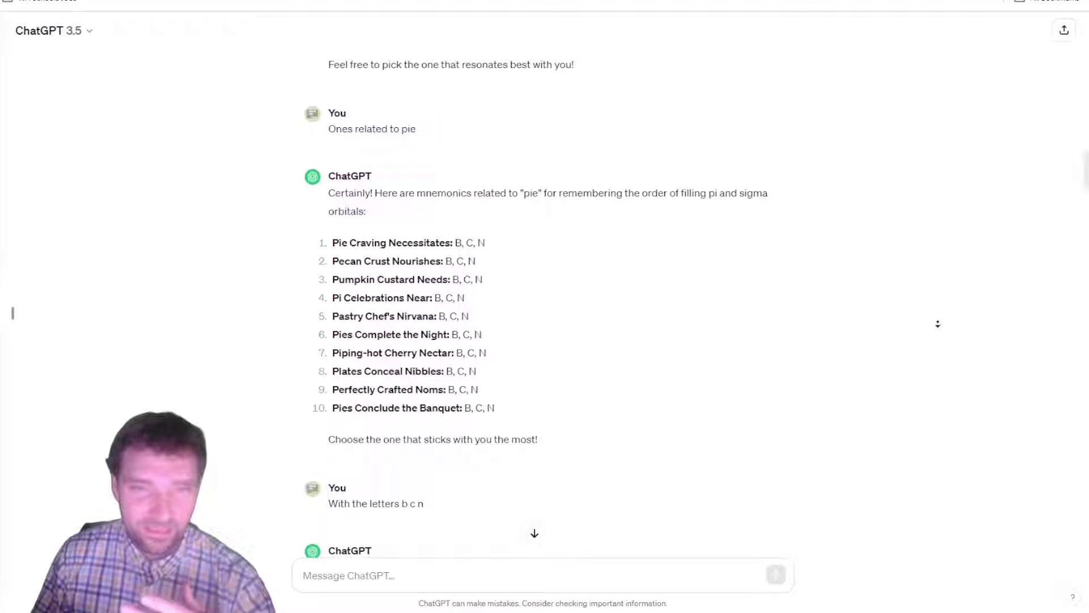
click(938, 323)
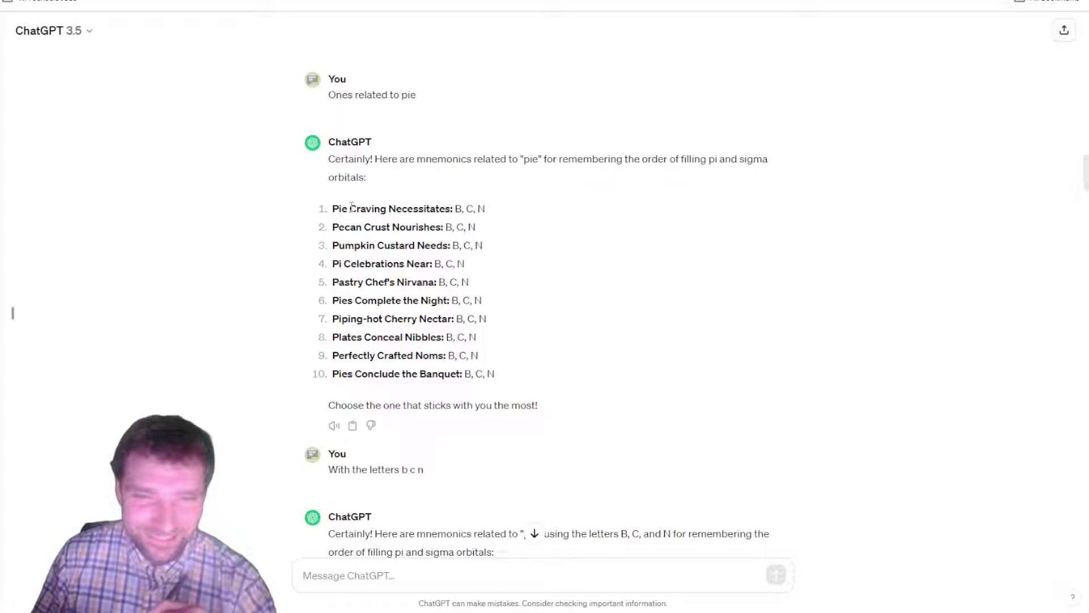
middle_click(962, 277)
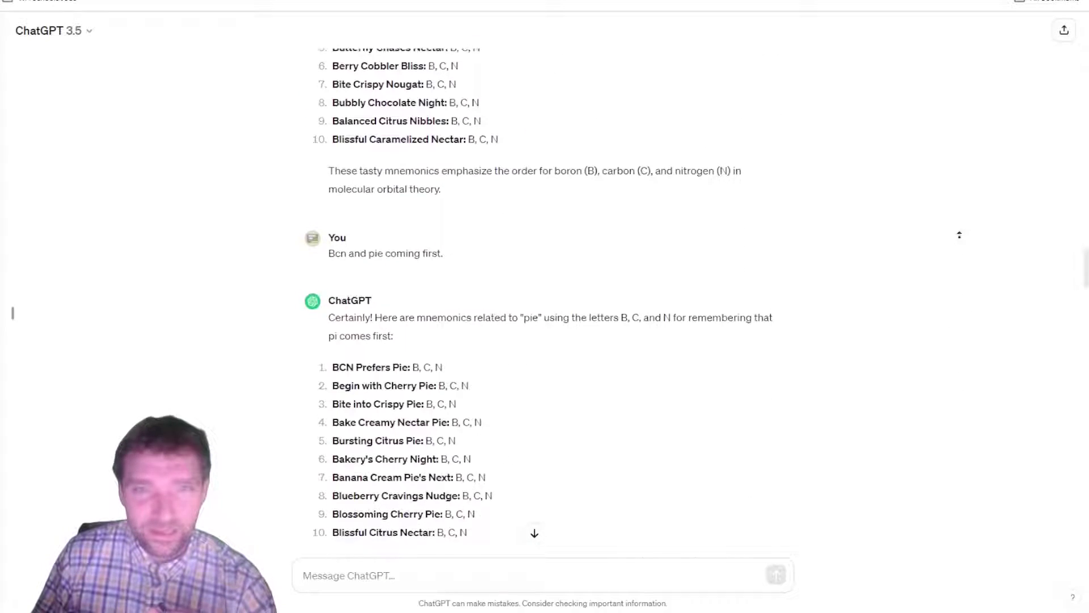
middle_click(948, 270)
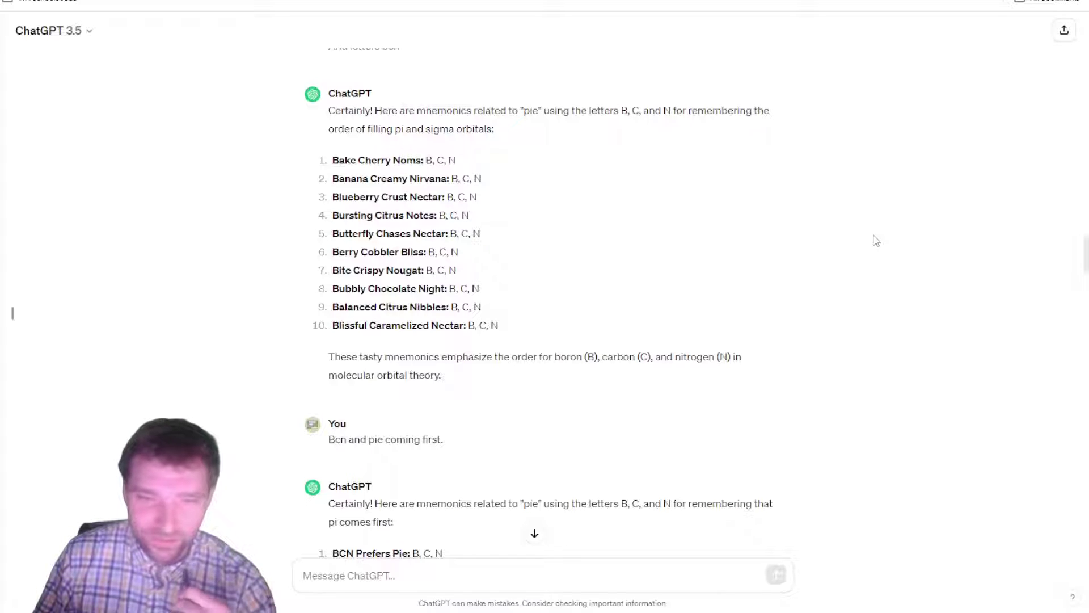
middle_click(899, 230)
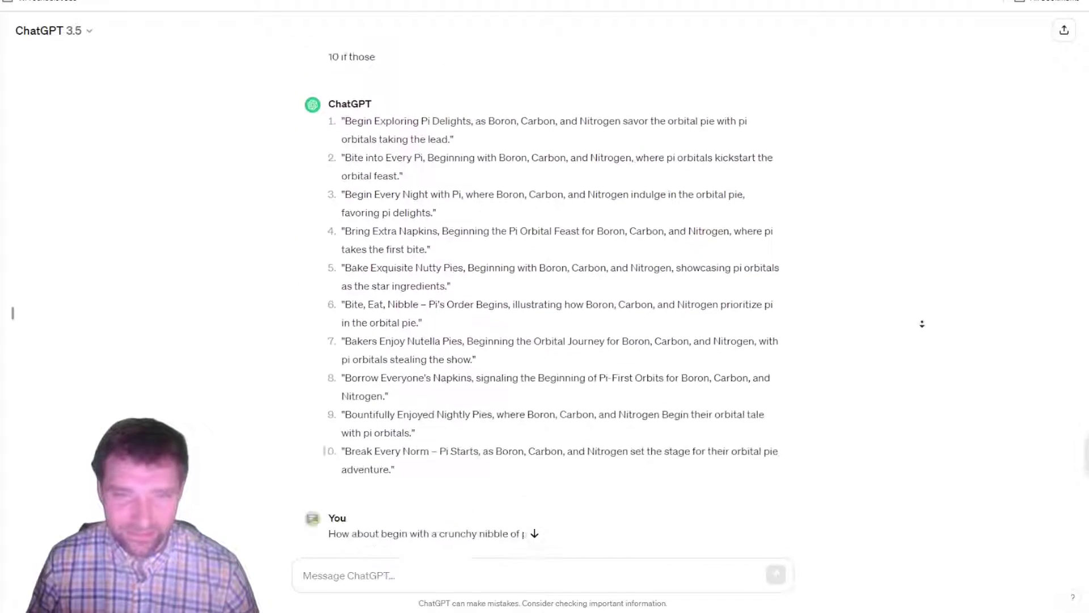
middle_click(925, 264)
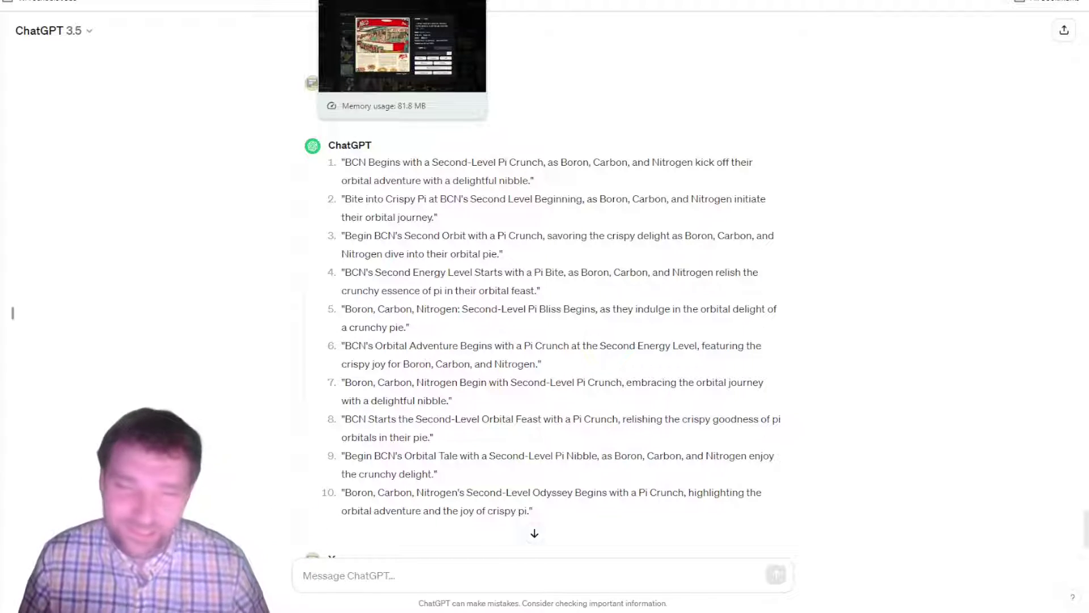
Expand the OpenArt image prompt and step through generated images back to the retro diner pie
click(400, 2)
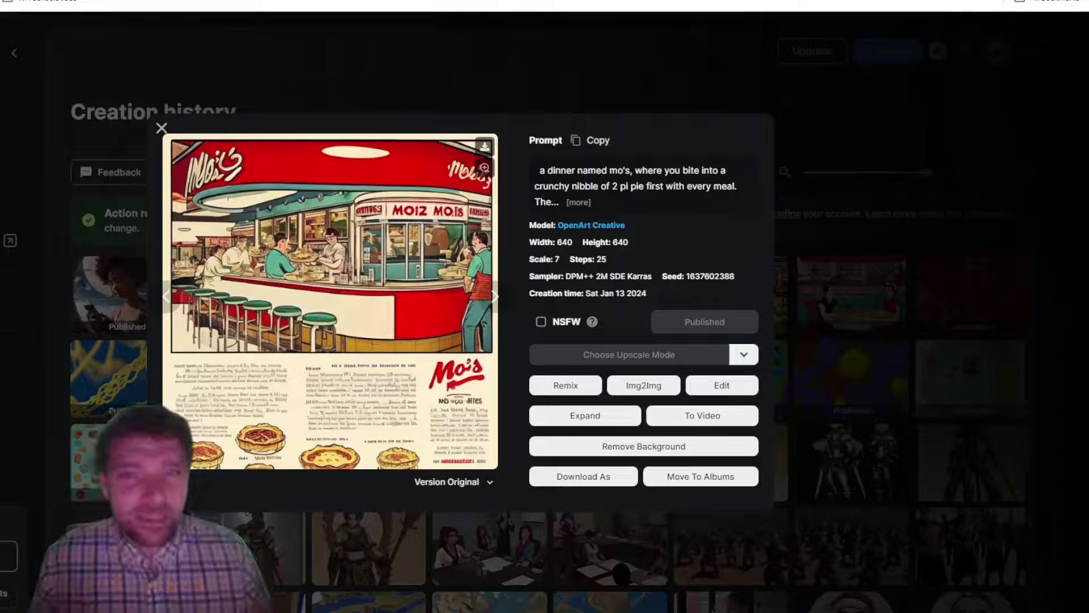
click(578, 202)
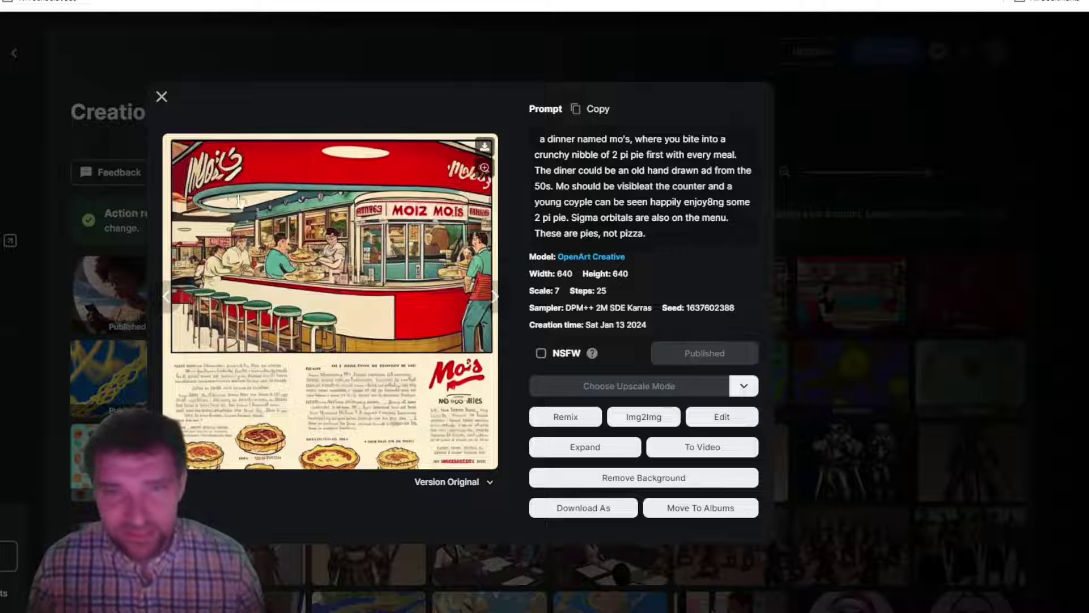
click(174, 299)
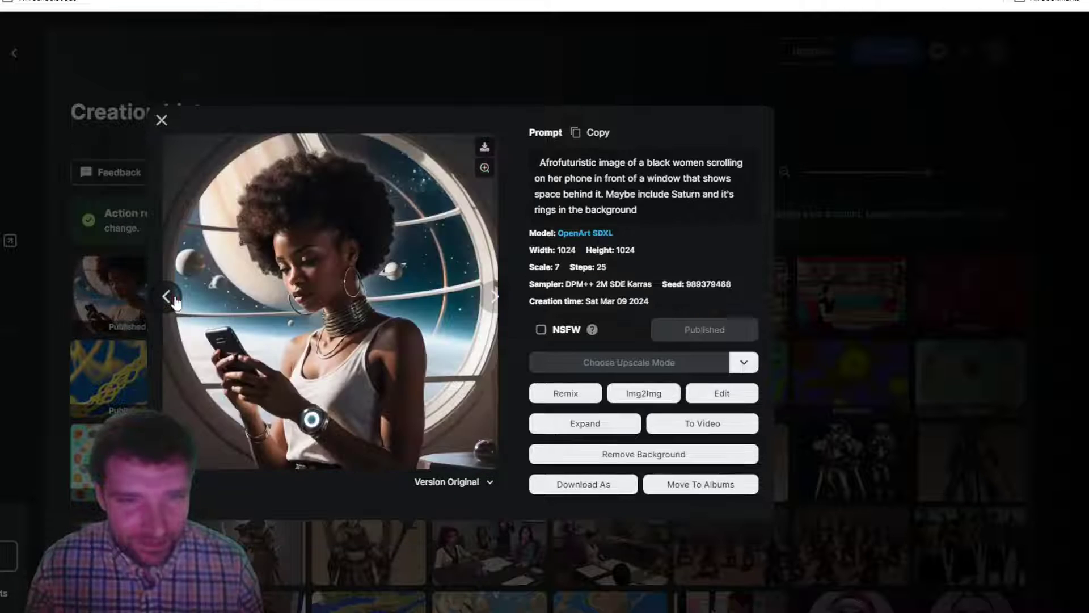
click(498, 303)
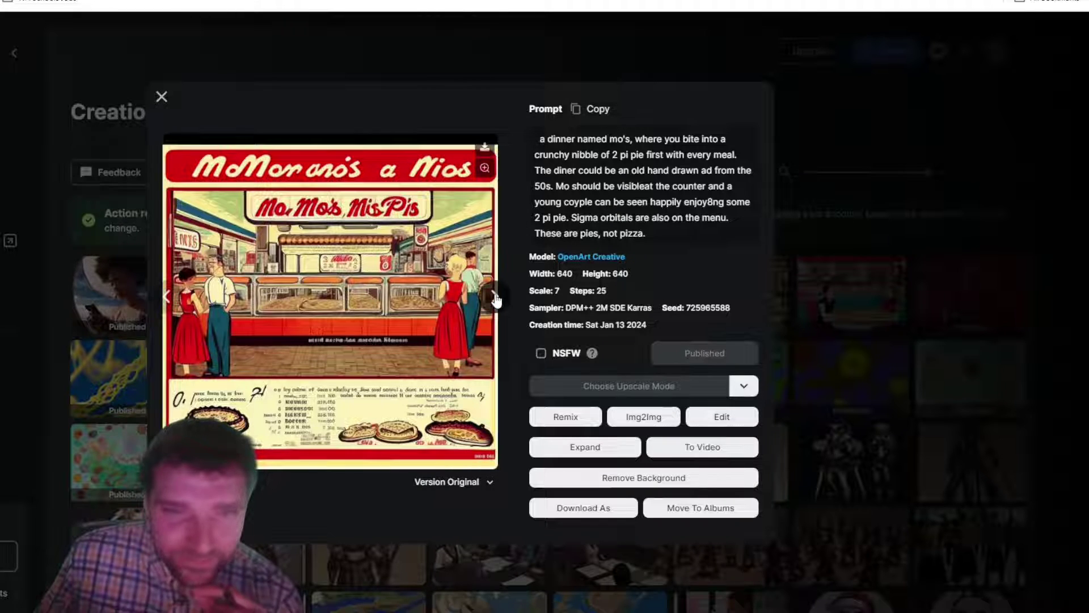
click(495, 297)
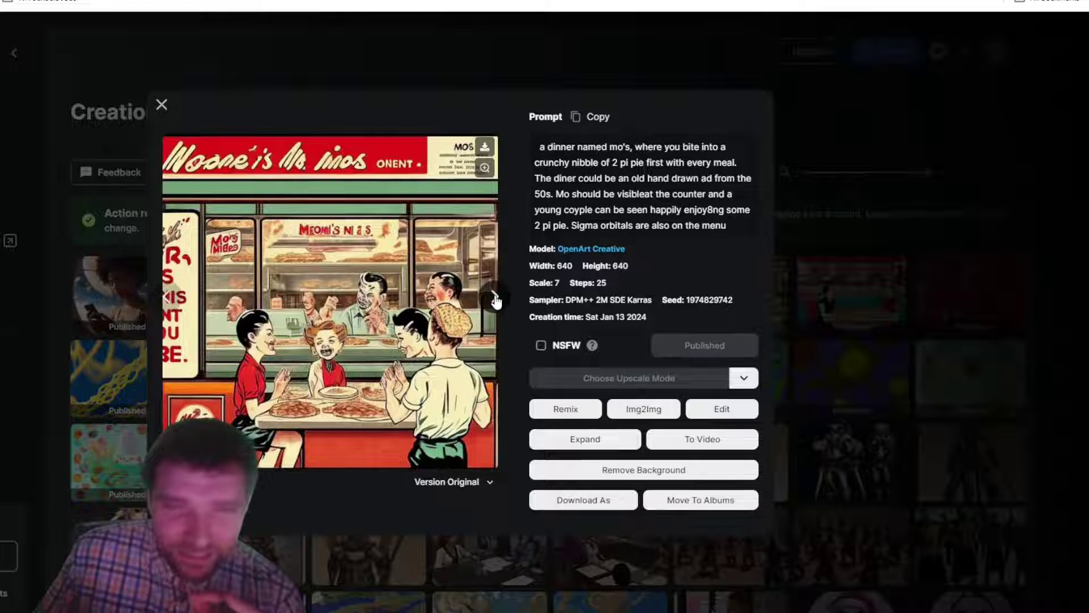
click(495, 296)
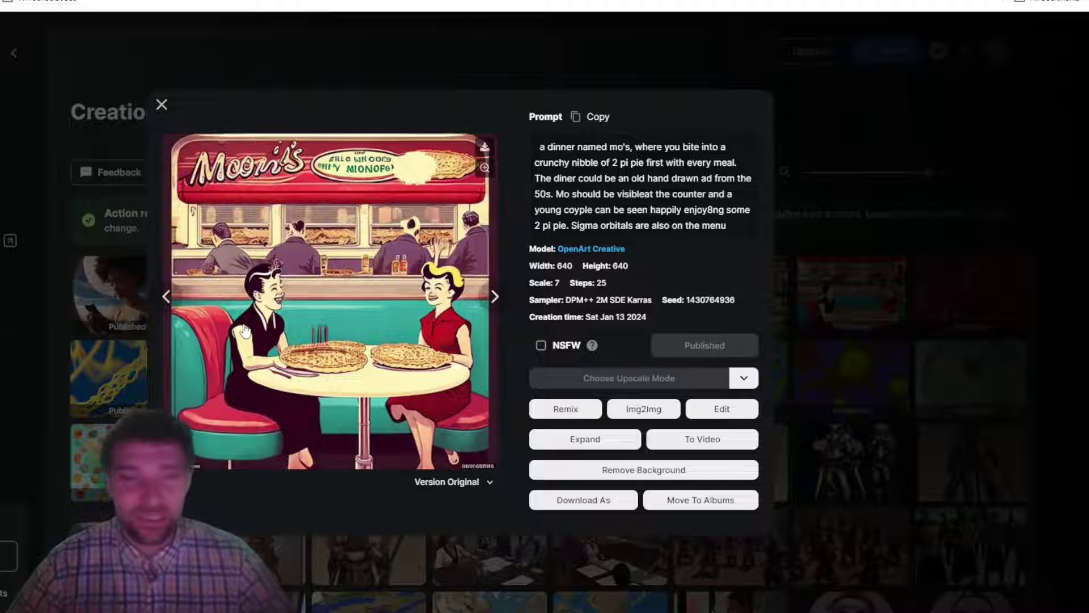
click(165, 296)
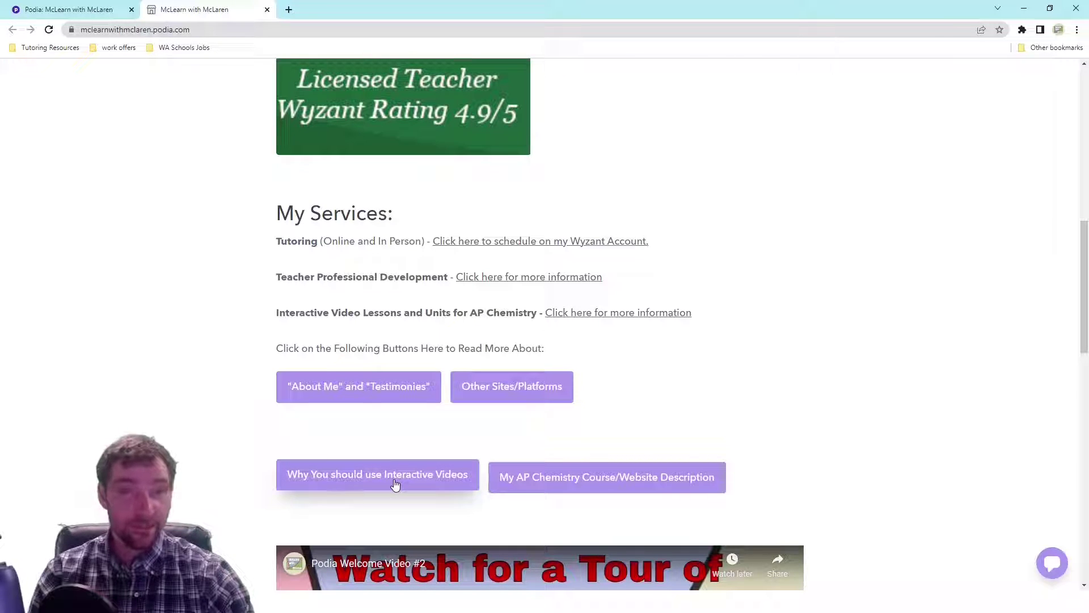
From Podia's Other Sites/Platforms page, open the Teachers Pay Teachers store and Wyzant profile links
click(500, 395)
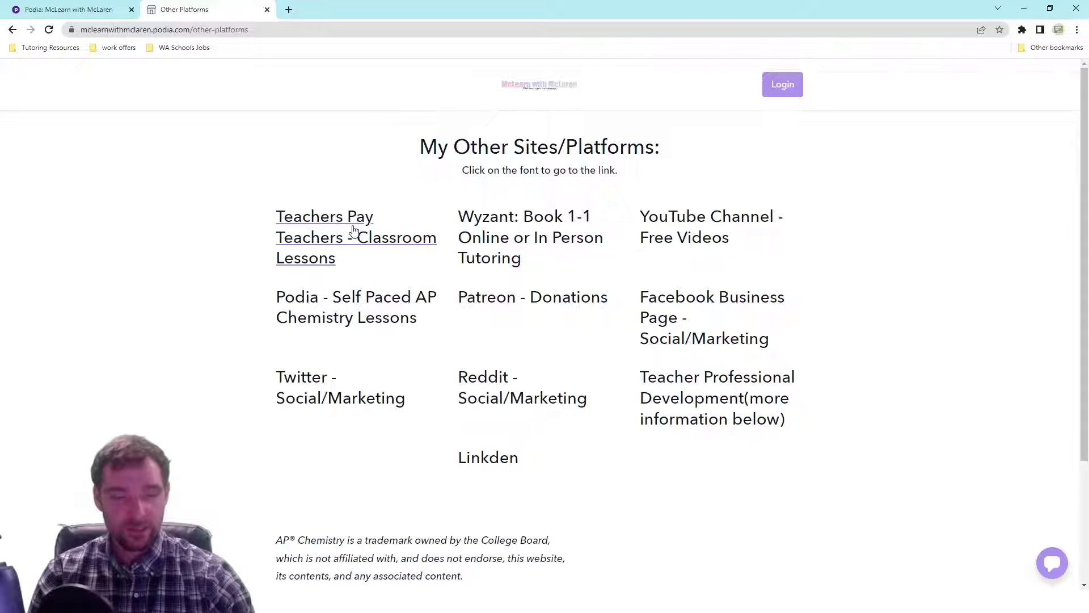
ctrl+click(558, 239)
click(325, 13)
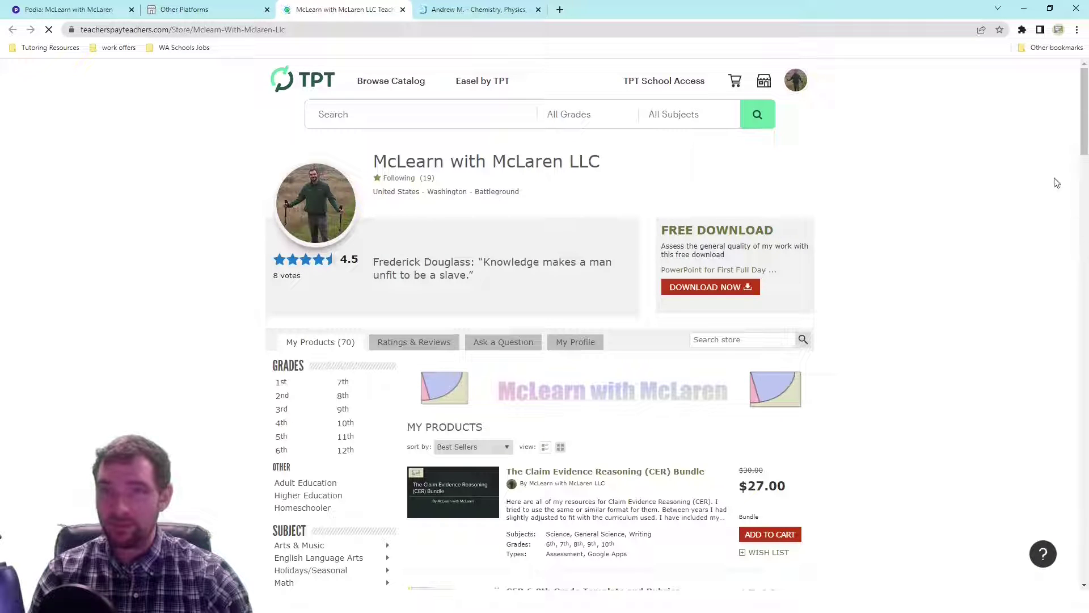
Scroll the McLearn with McLaren store's 70 products, then return to Other Sites/Platforms
drag(1084, 127, 1087, 250)
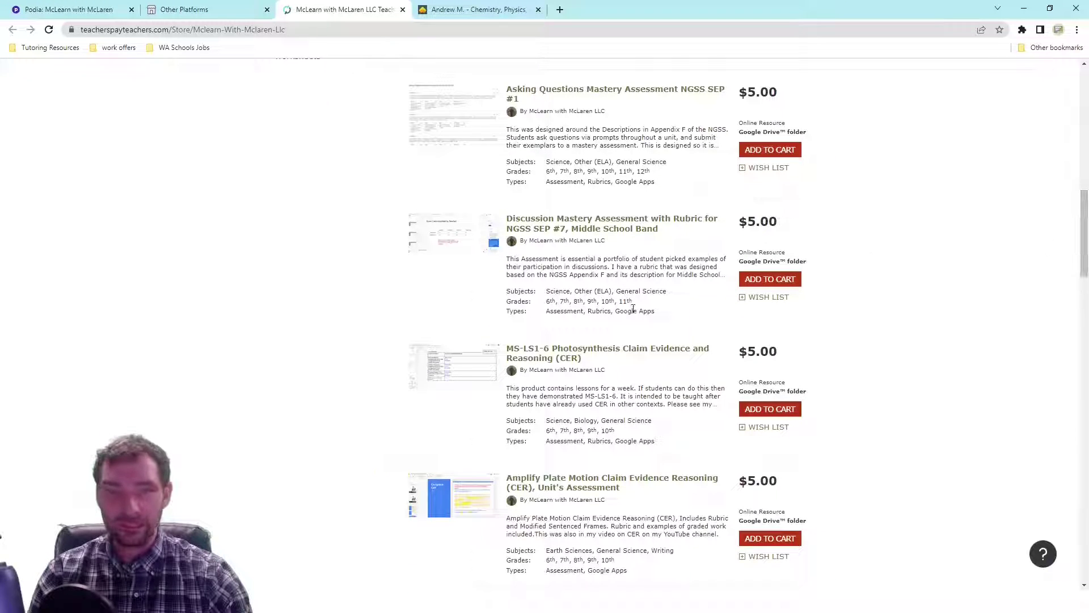
click(216, 10)
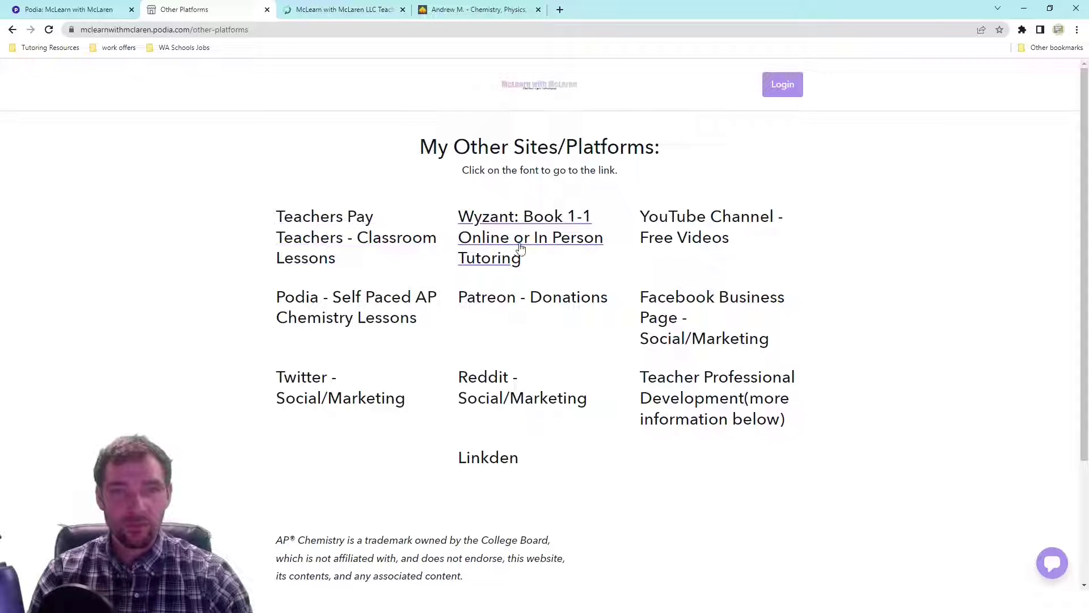
Check the Wyzant tutor profile, then open the 'Teacher Professional Development Services Offered' slides
click(480, 9)
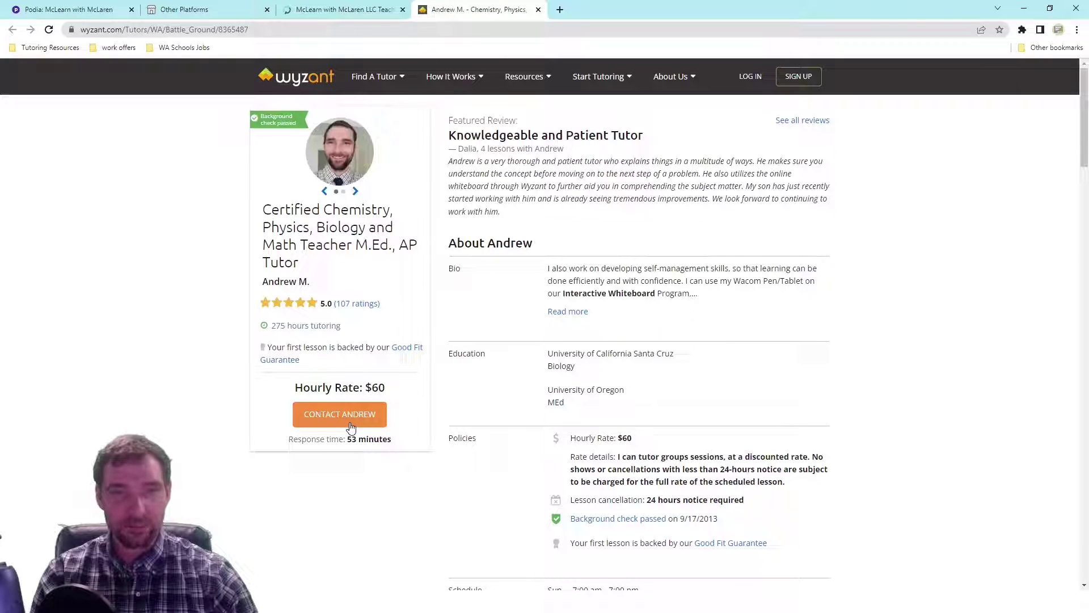
click(183, 10)
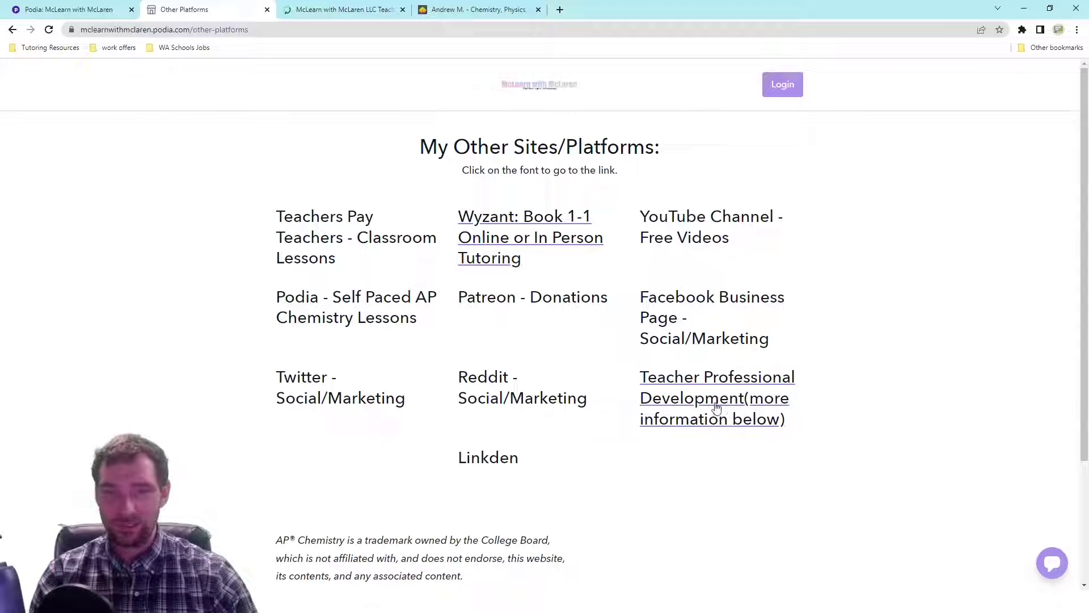
click(734, 399)
click(590, 12)
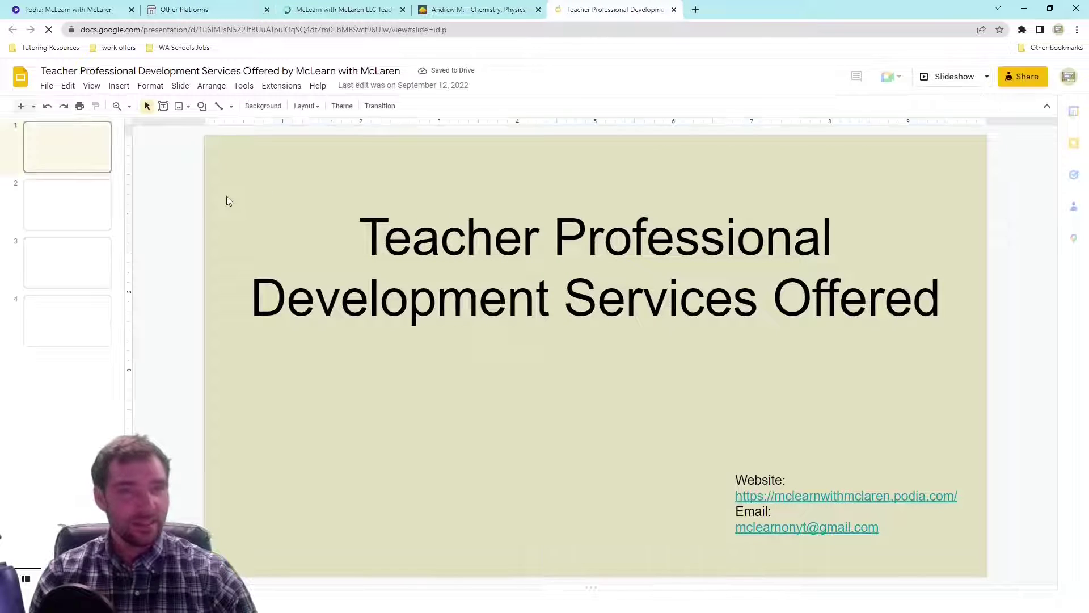